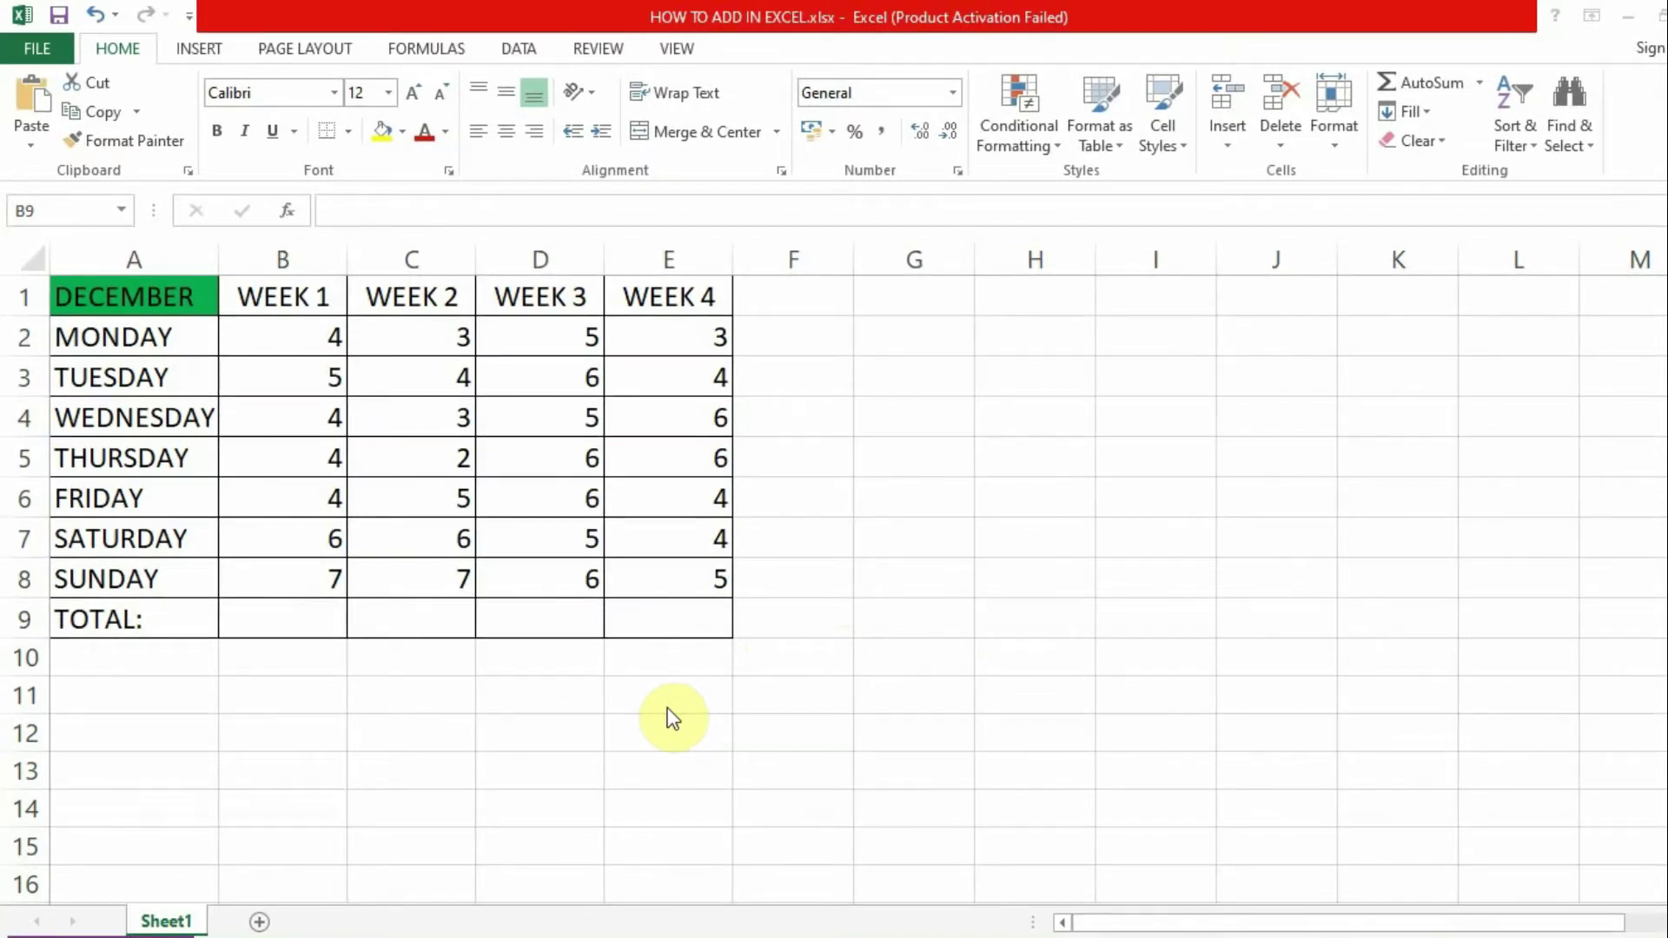
Step: Insert an AutoSum in B9 so WEEK 1's total is =SUM(B2:B8), showing 34
click(290, 606)
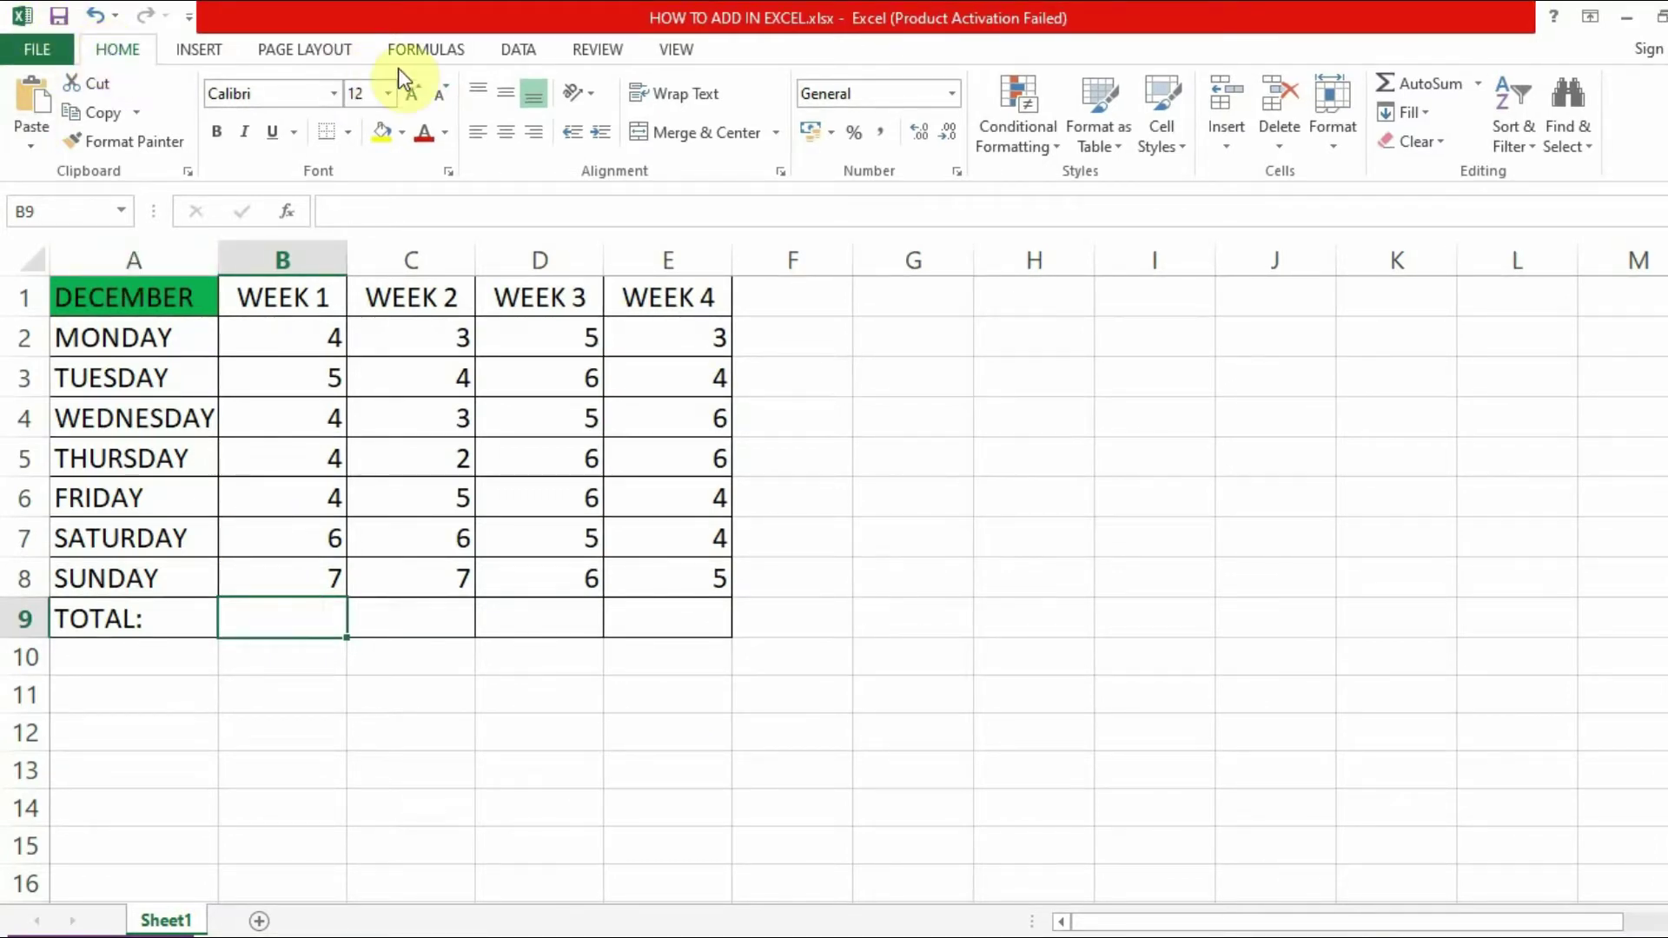
click(1430, 81)
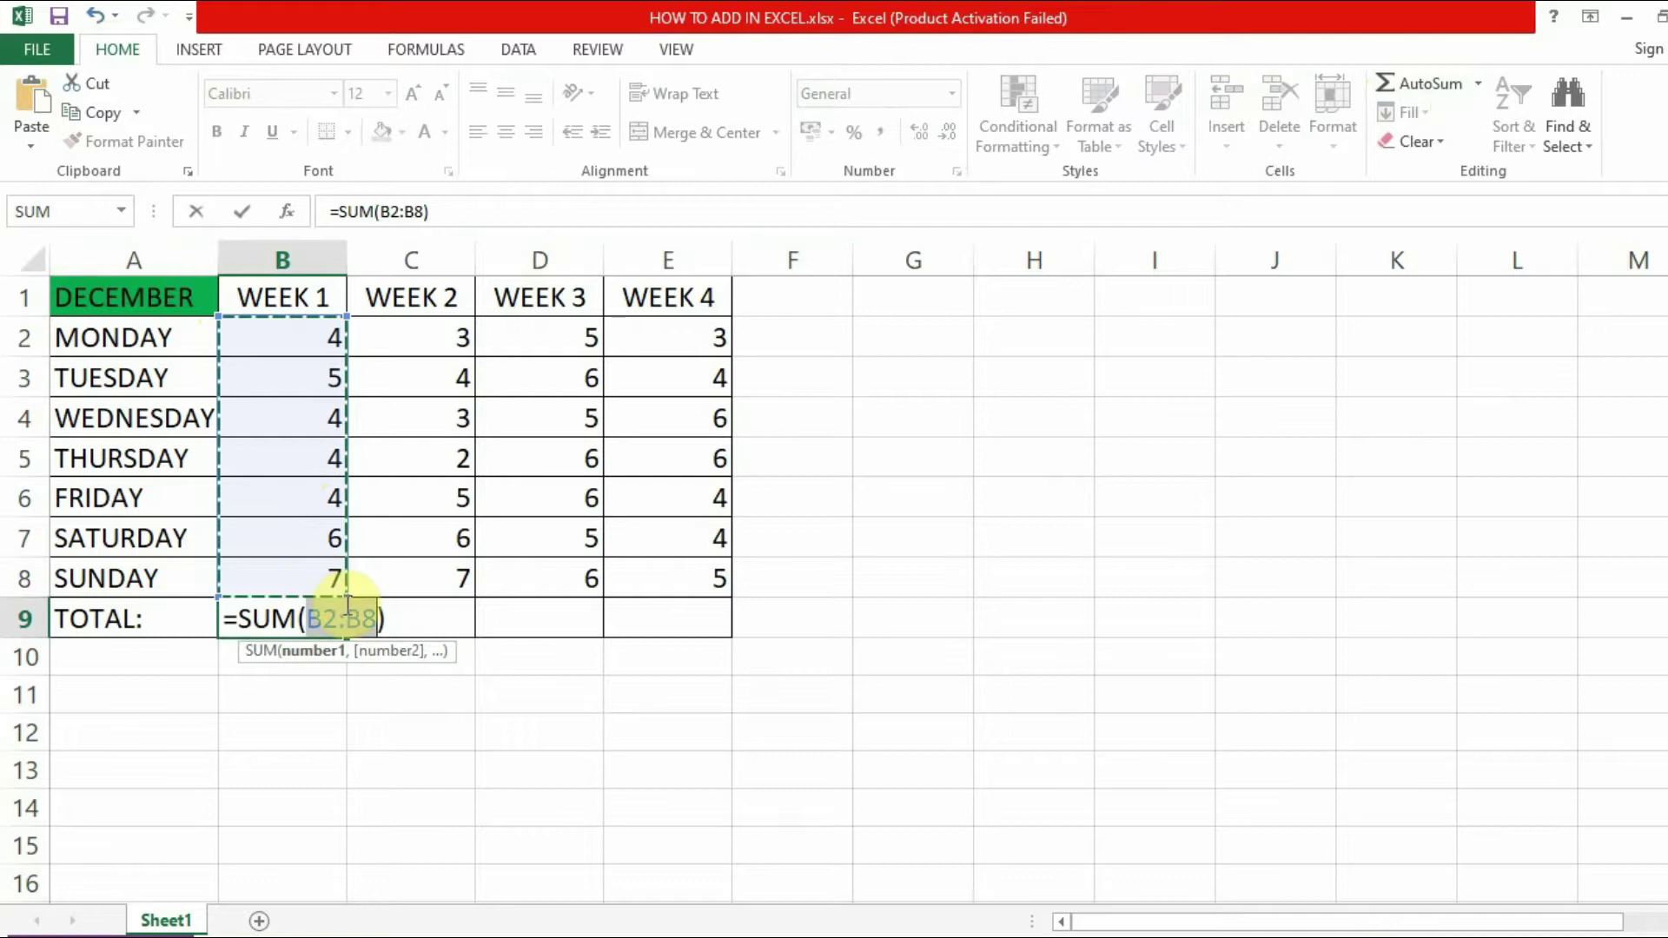
key(Return)
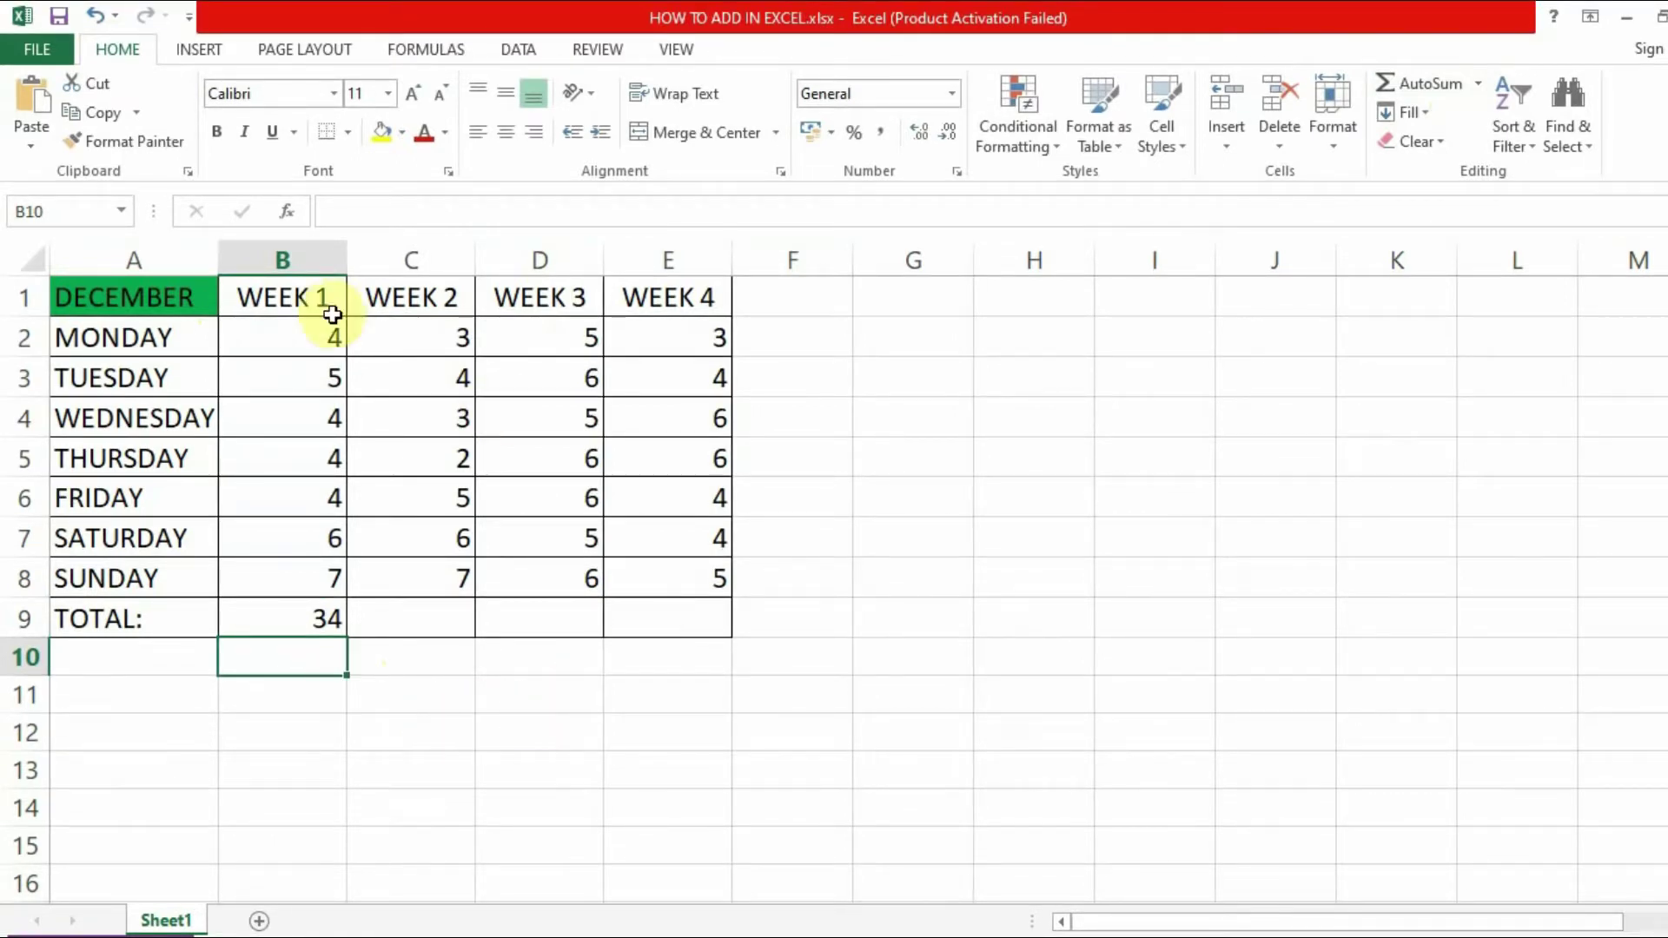
Step: AutoSum Monday's four weekly values into F2 as =SUM(B2:E2)
click(781, 346)
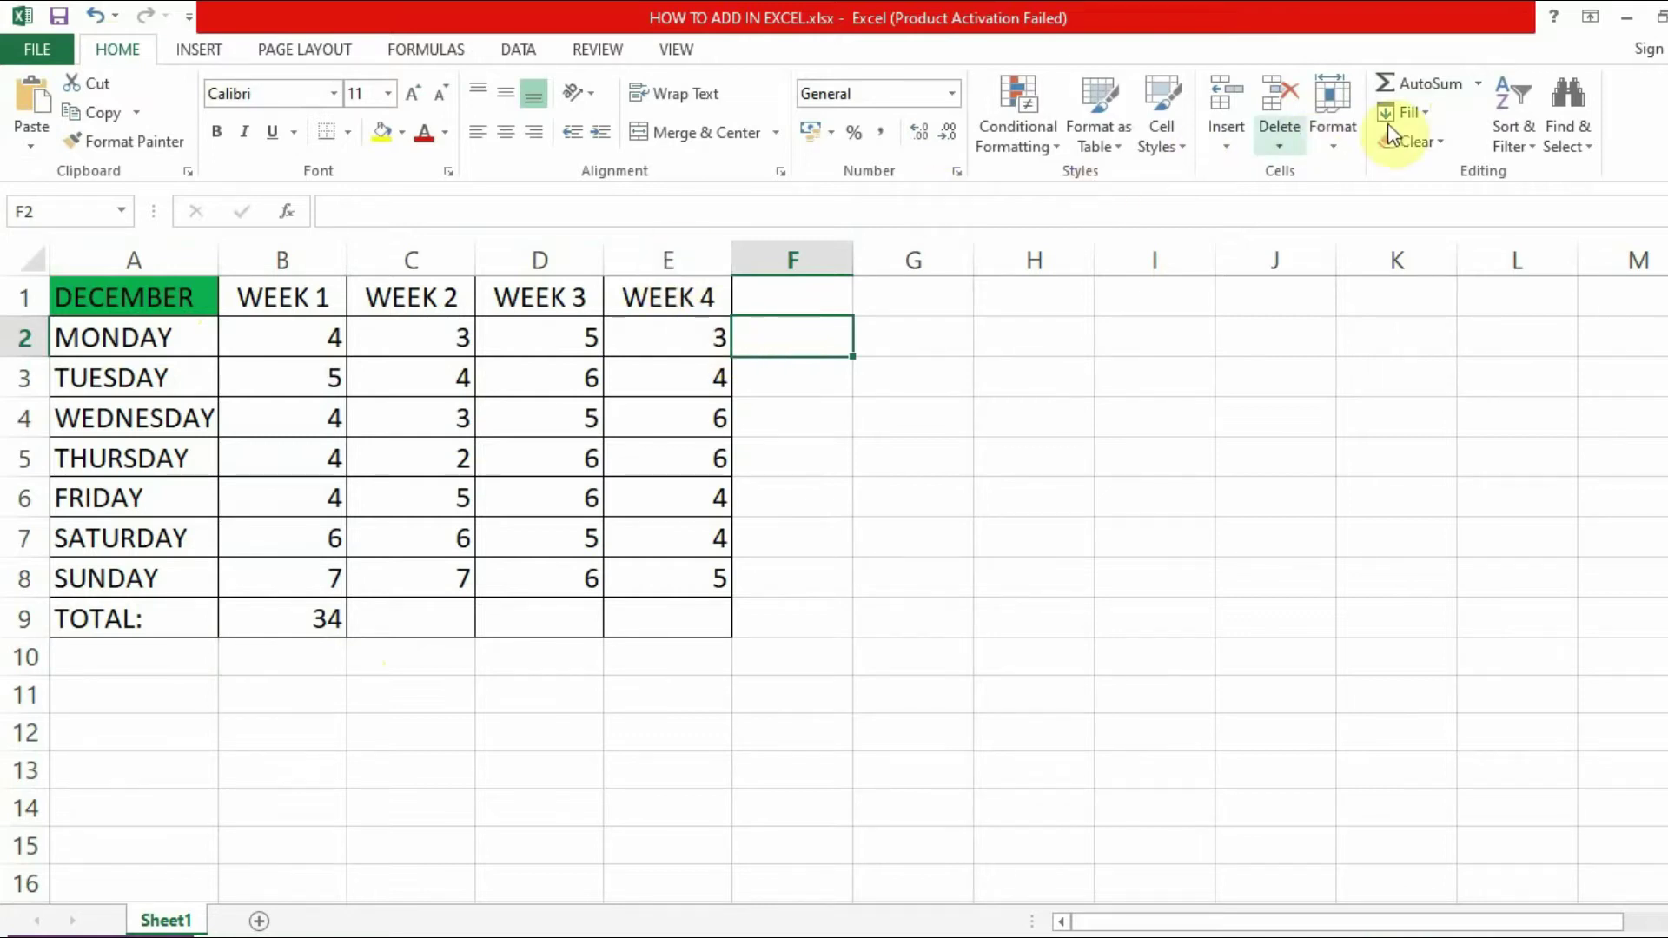
click(1425, 85)
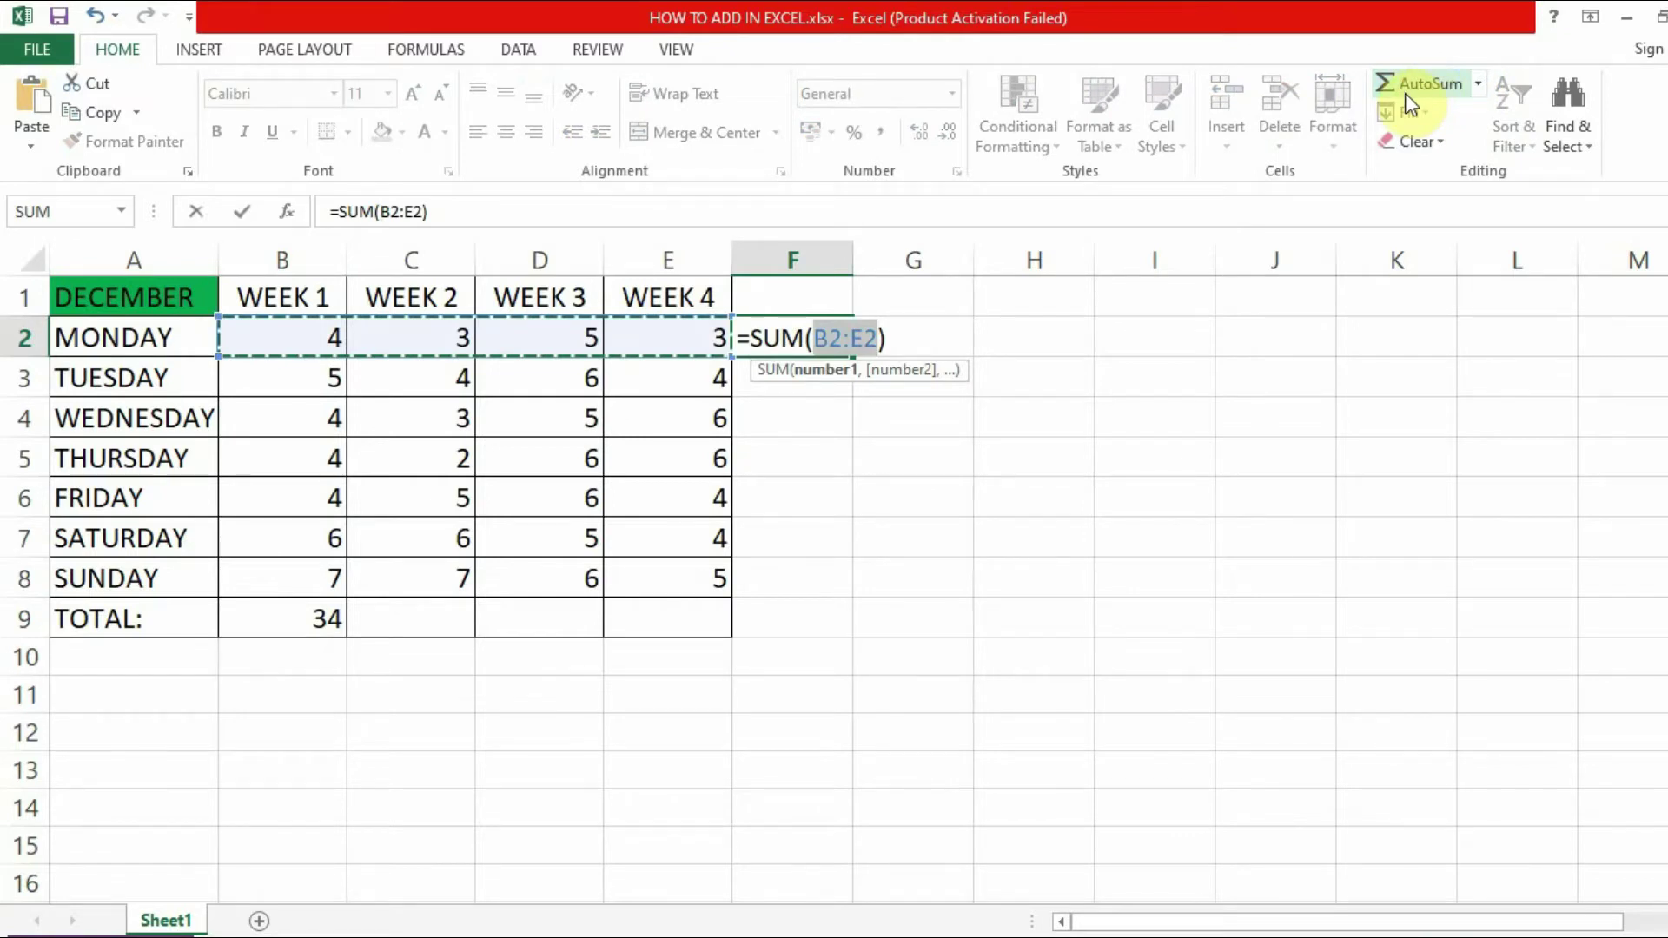
key(Return)
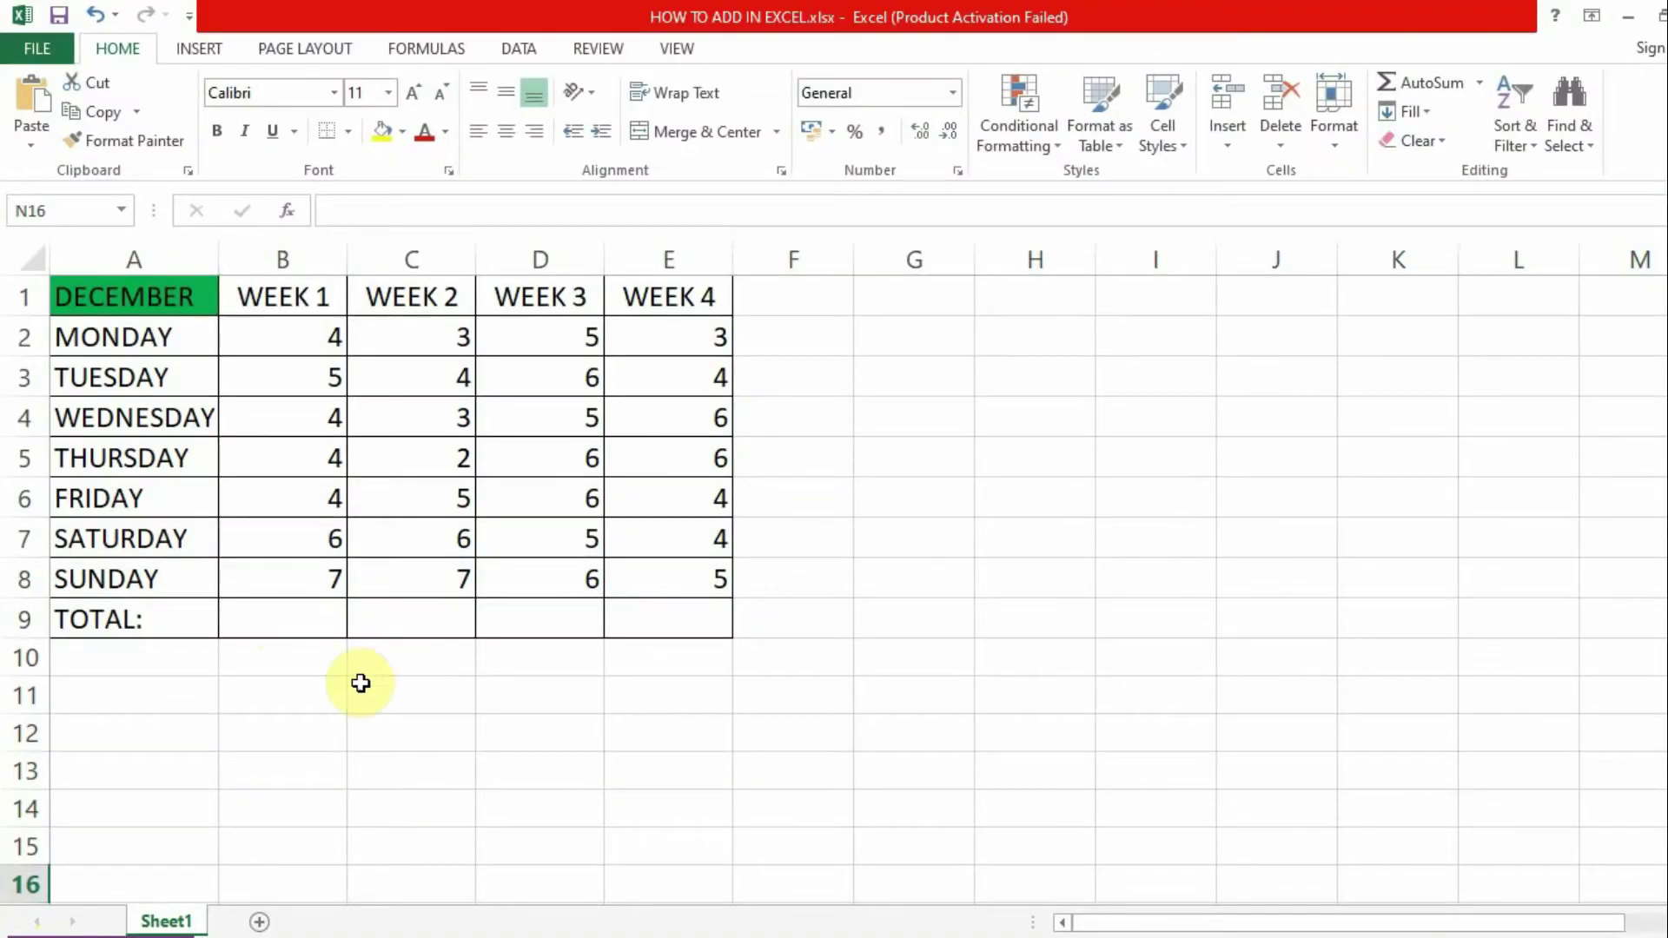
Step: Enter =sum(B2:B8) by hand in B9, selecting the WEEK 1 values to total 34
click(279, 617)
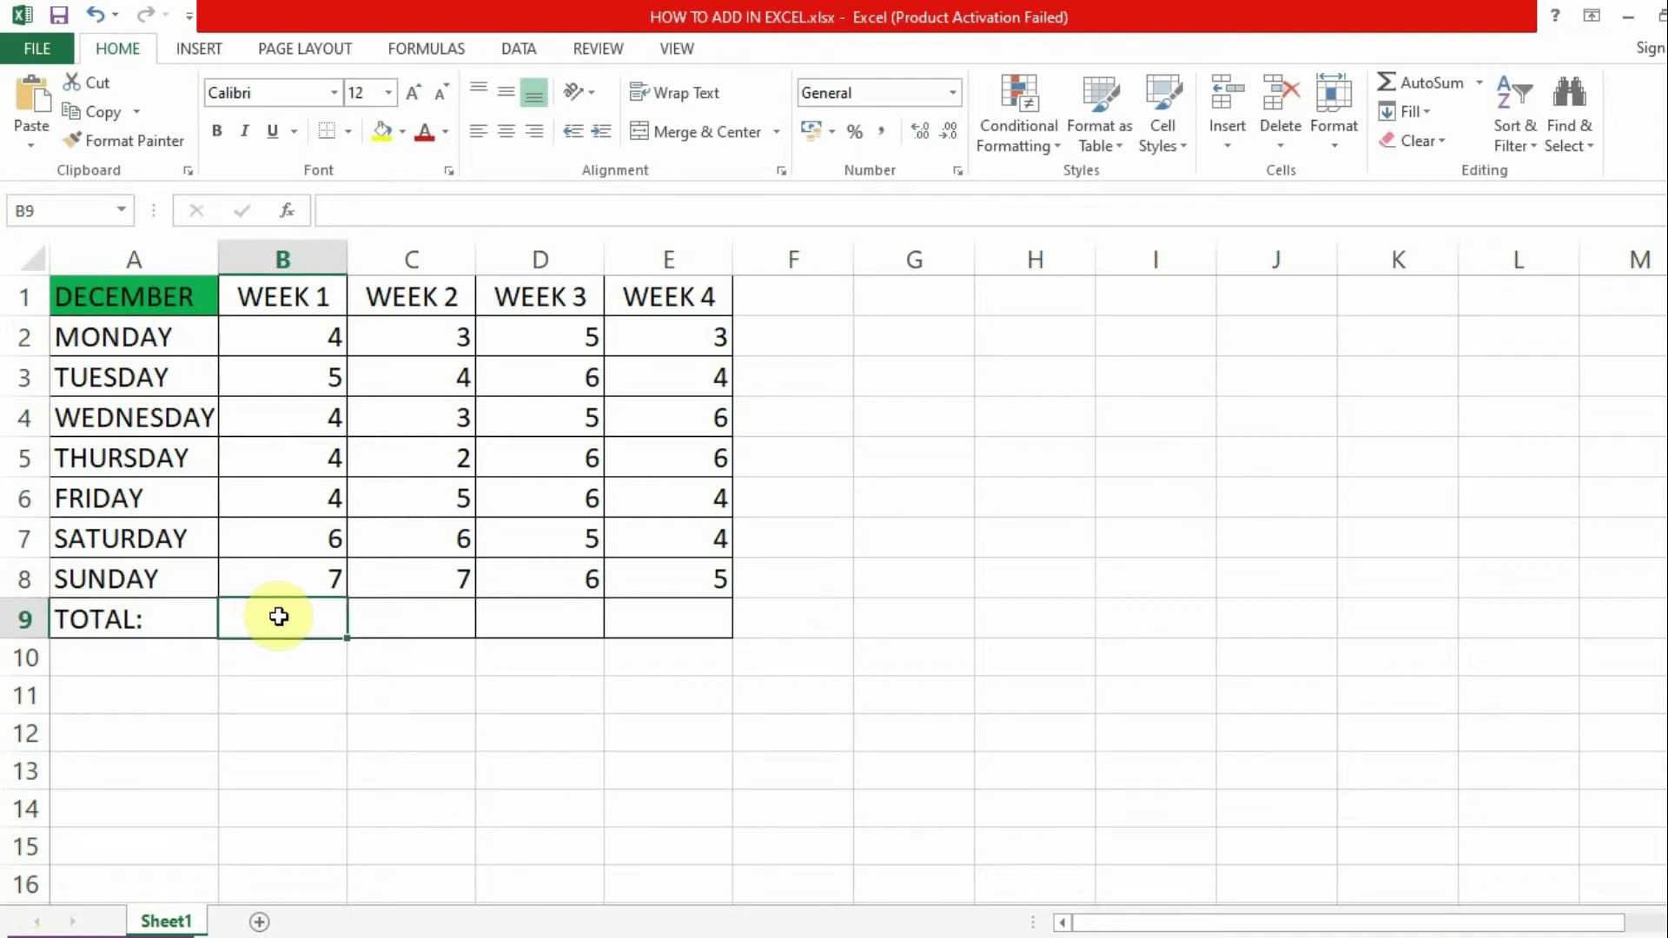
text(=)
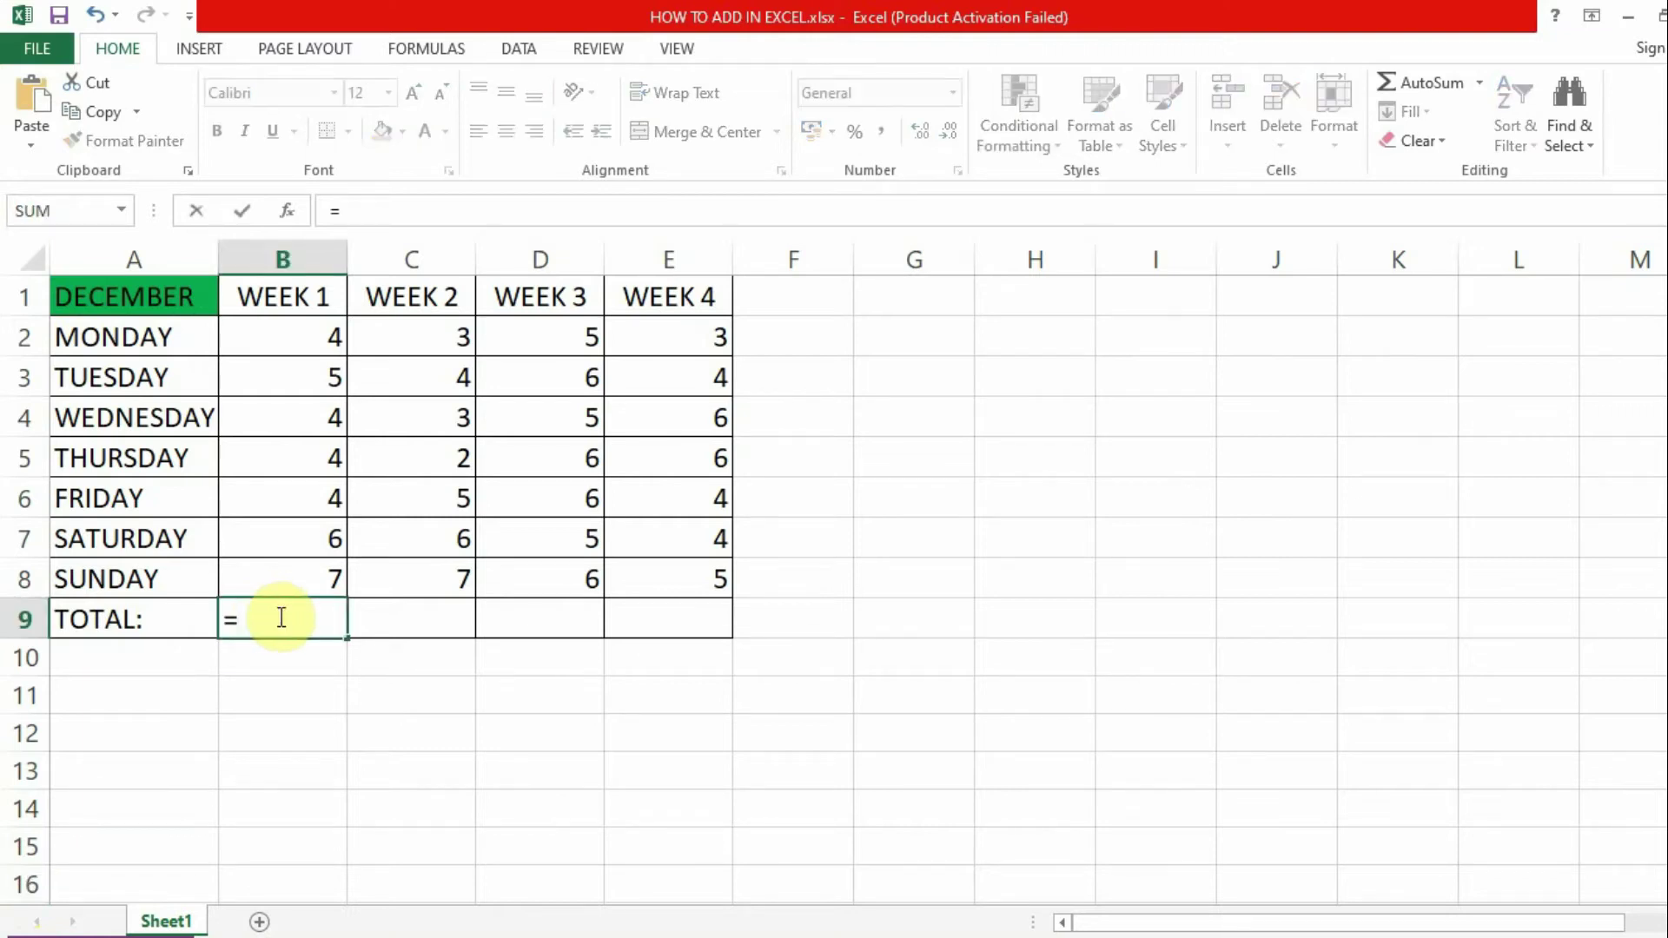
text(sum)
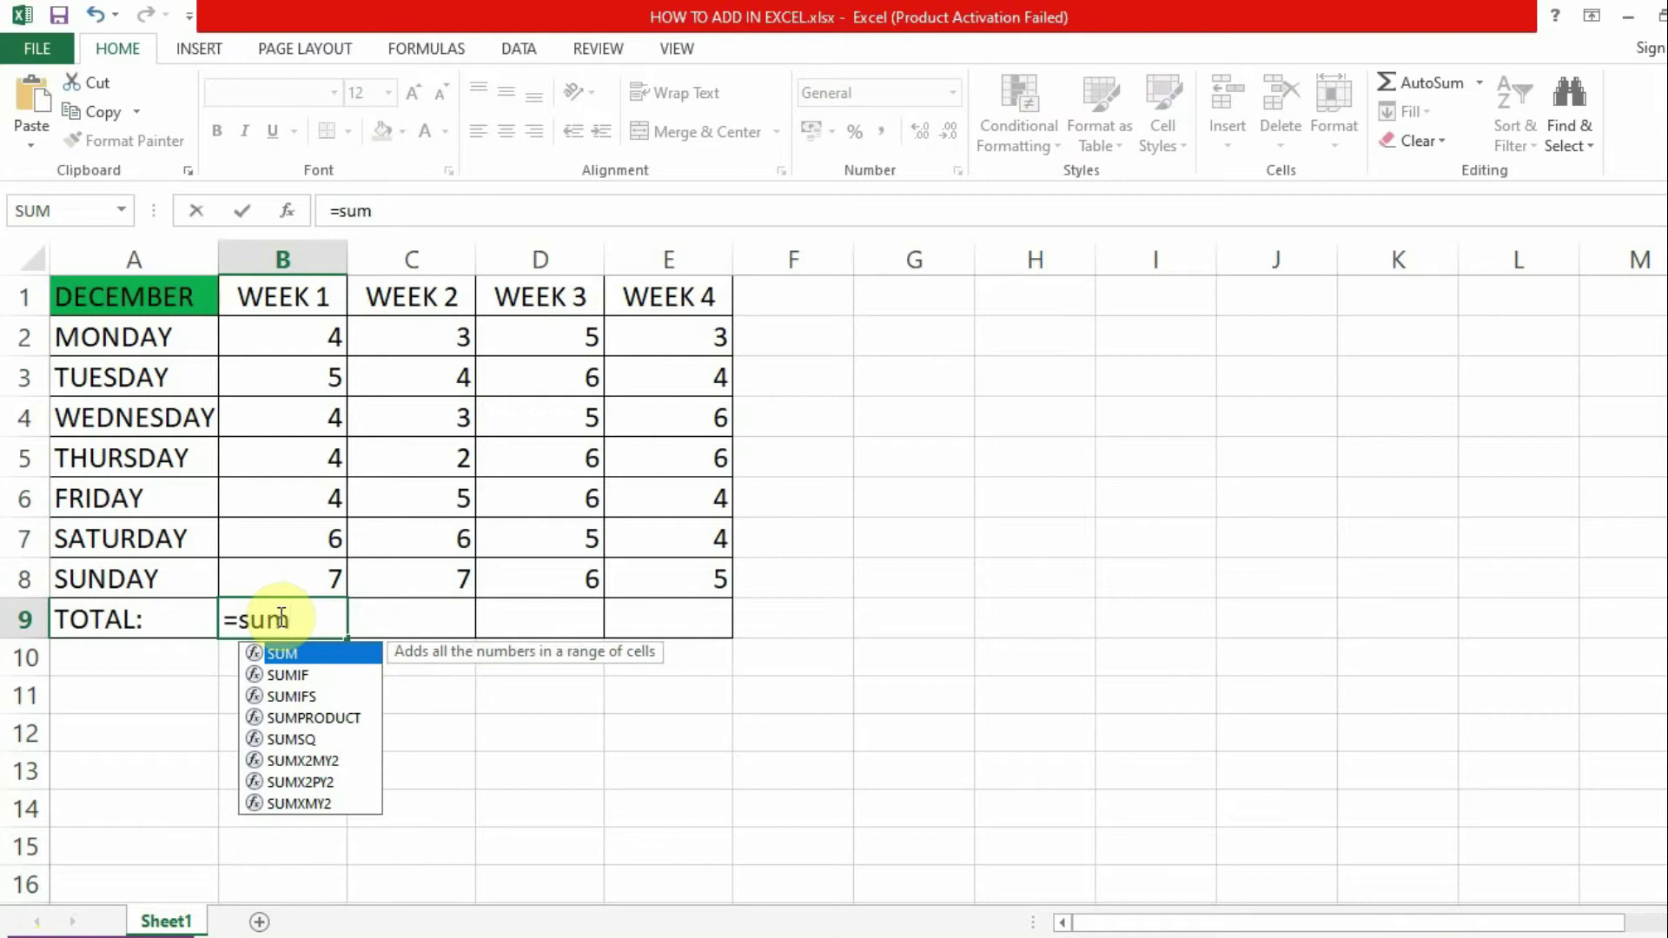
text(()
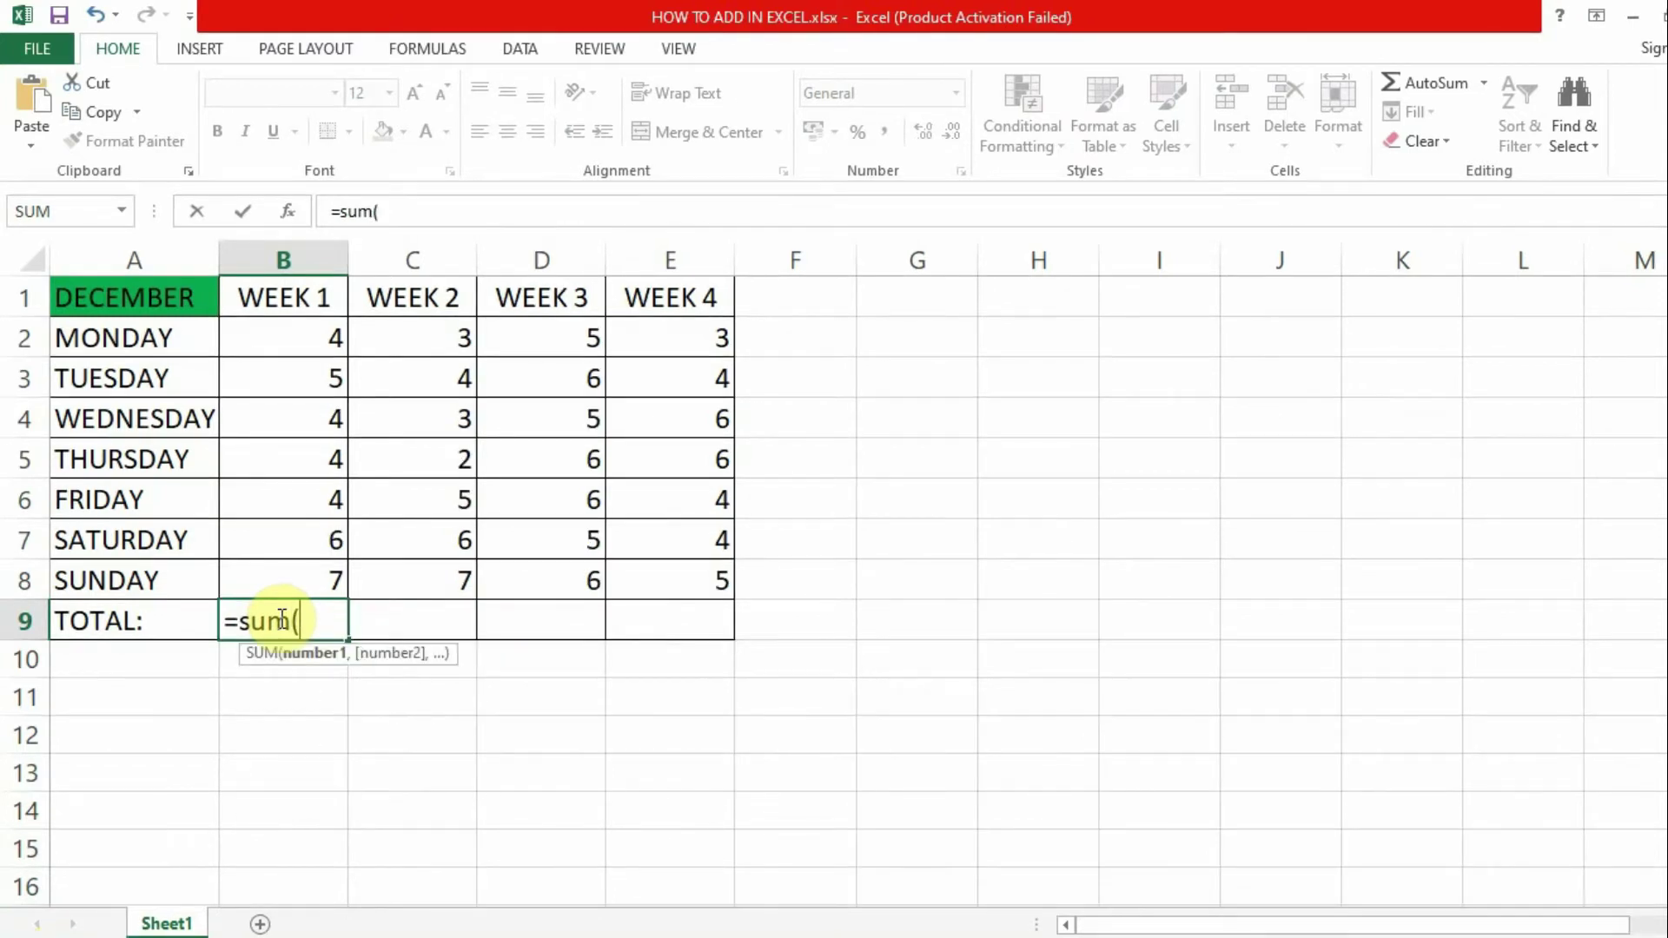
mouse_move(305, 348)
mouse_down()
mouse_move(289, 483)
mouse_move(308, 561)
mouse_up()
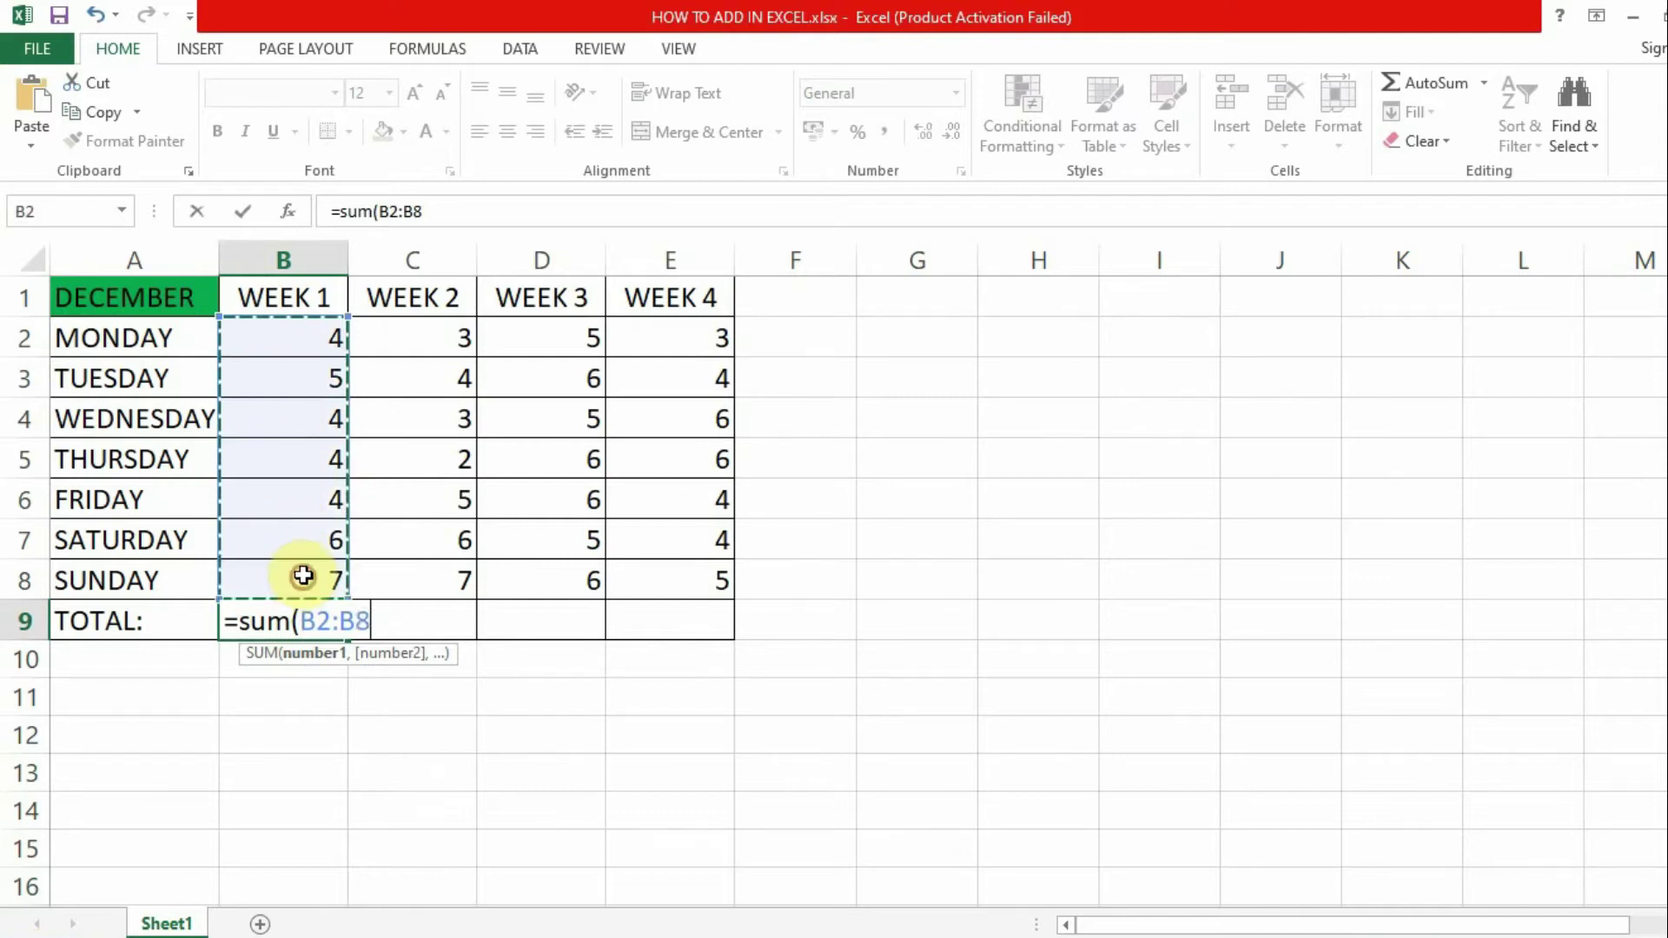
text())
key(Return)
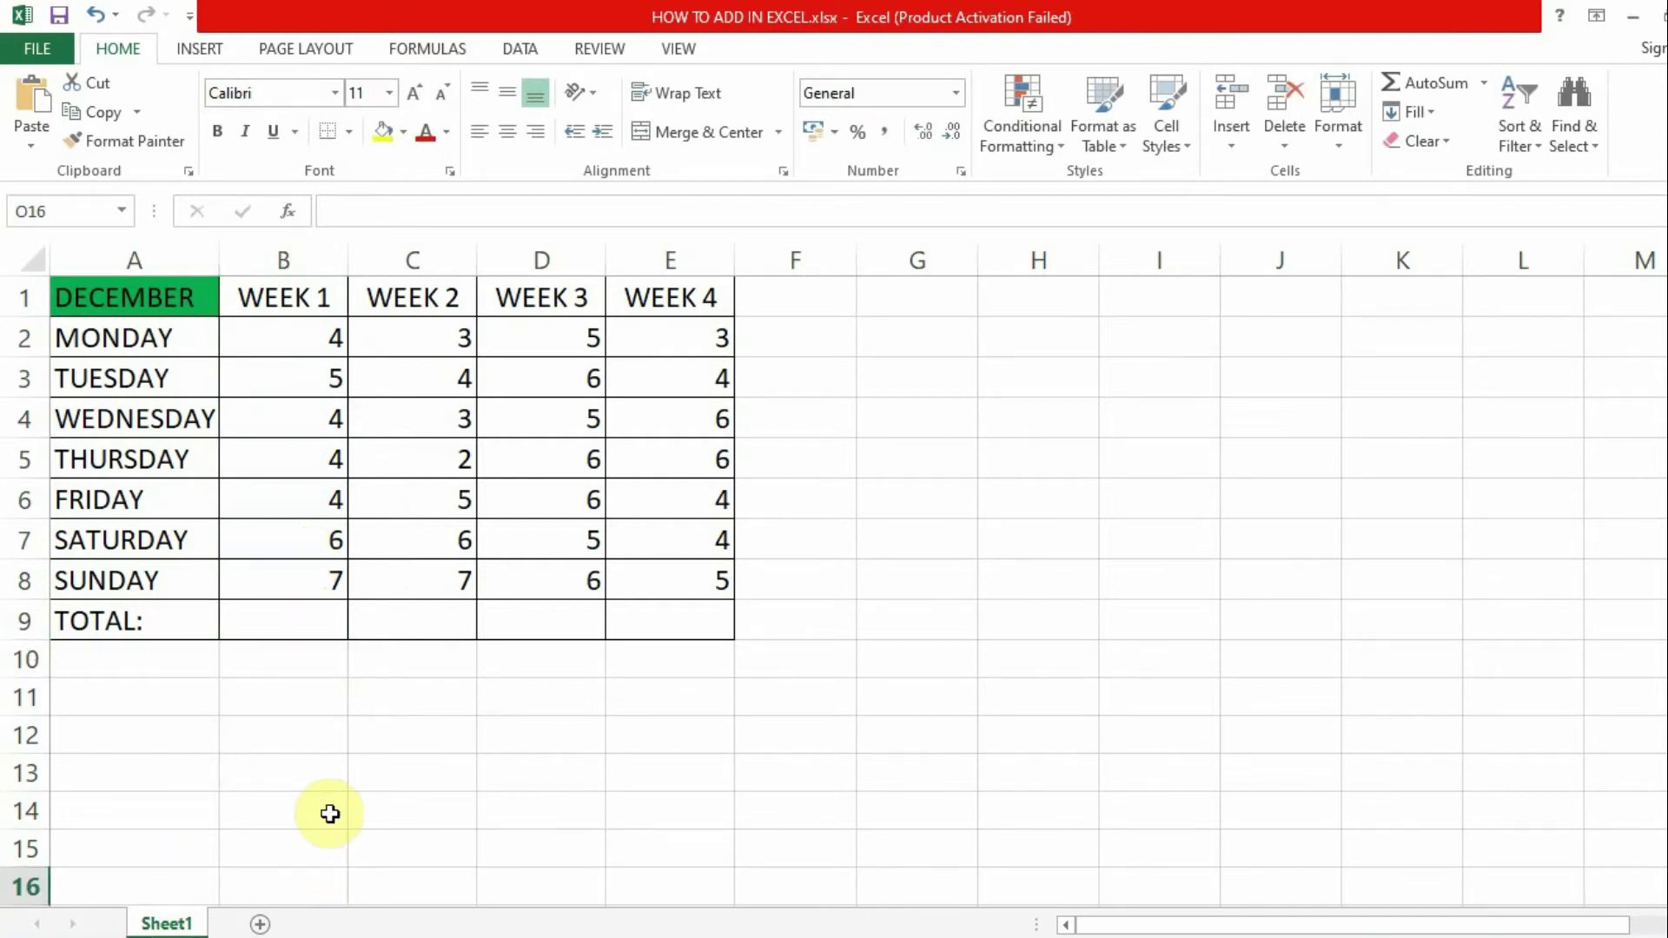
Step: Enter =(b2+b3+b4+b5+b6+b7+b8) in B9 so WEEK 1 totals 34
click(301, 623)
text(=)
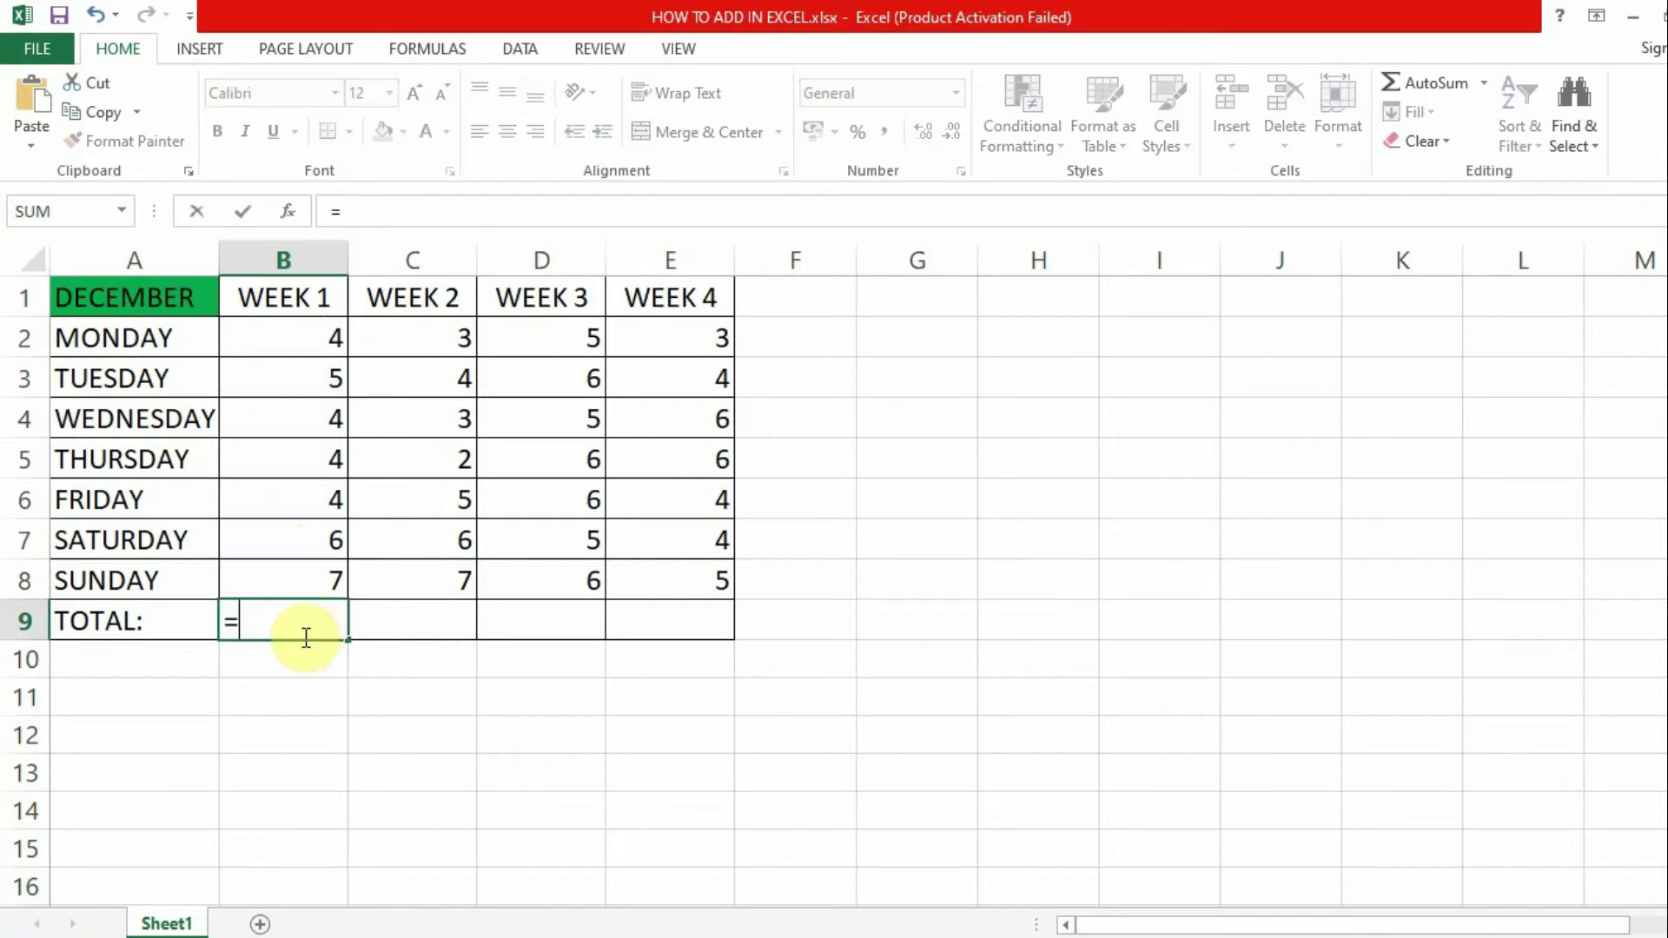
text(()
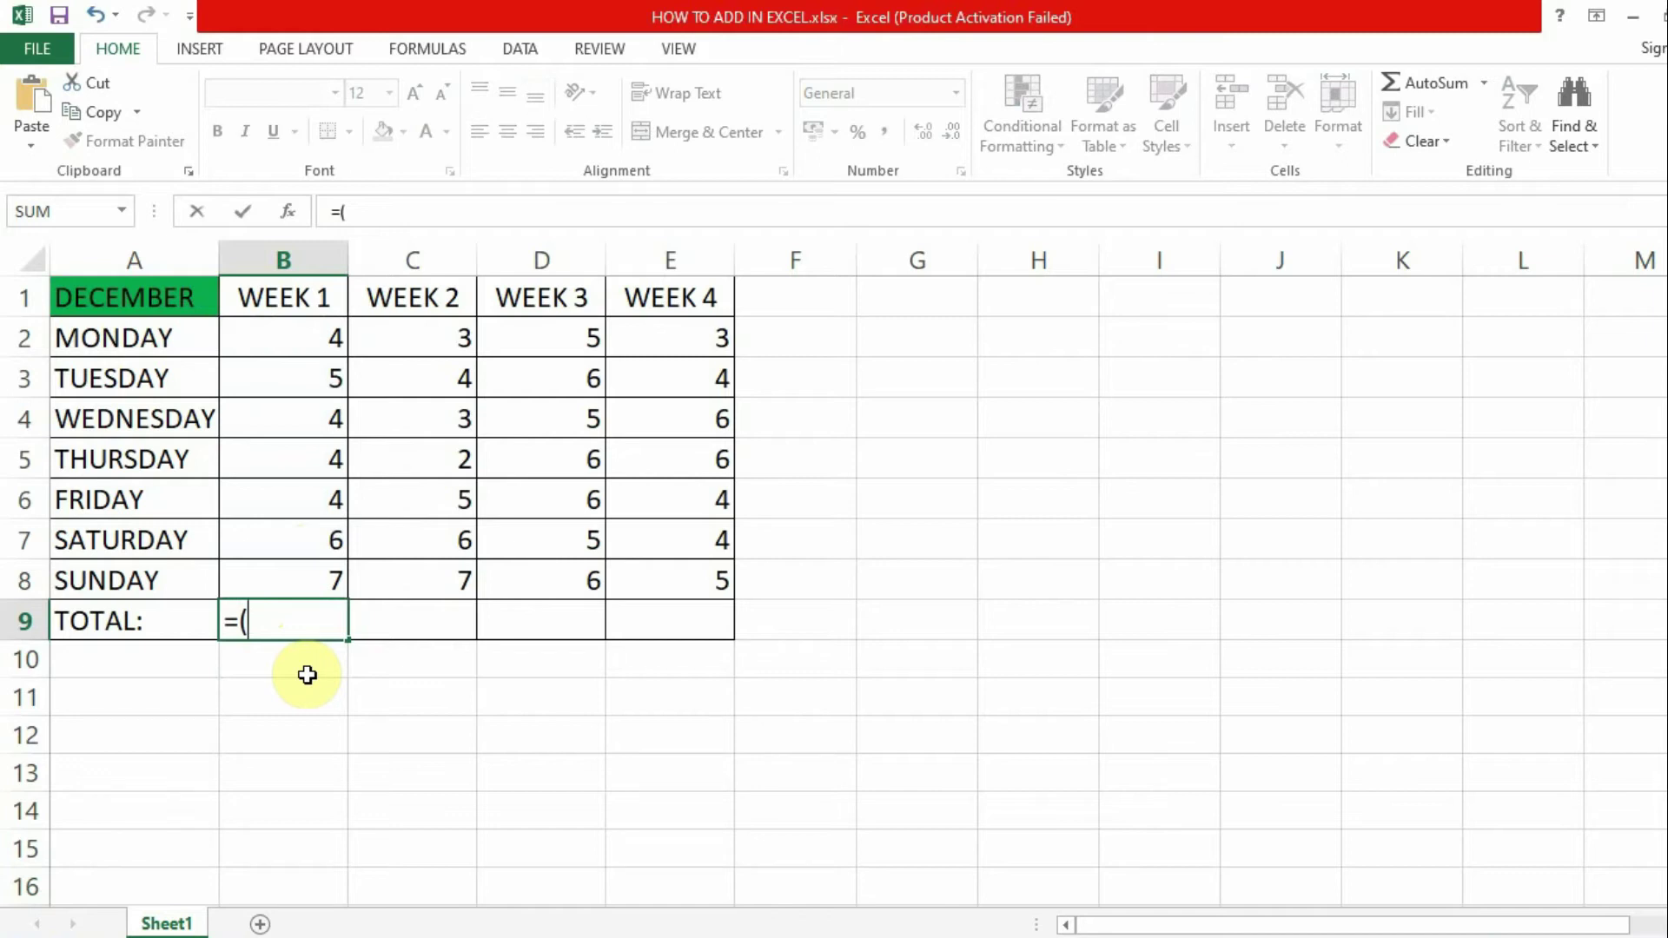
text(b2+)
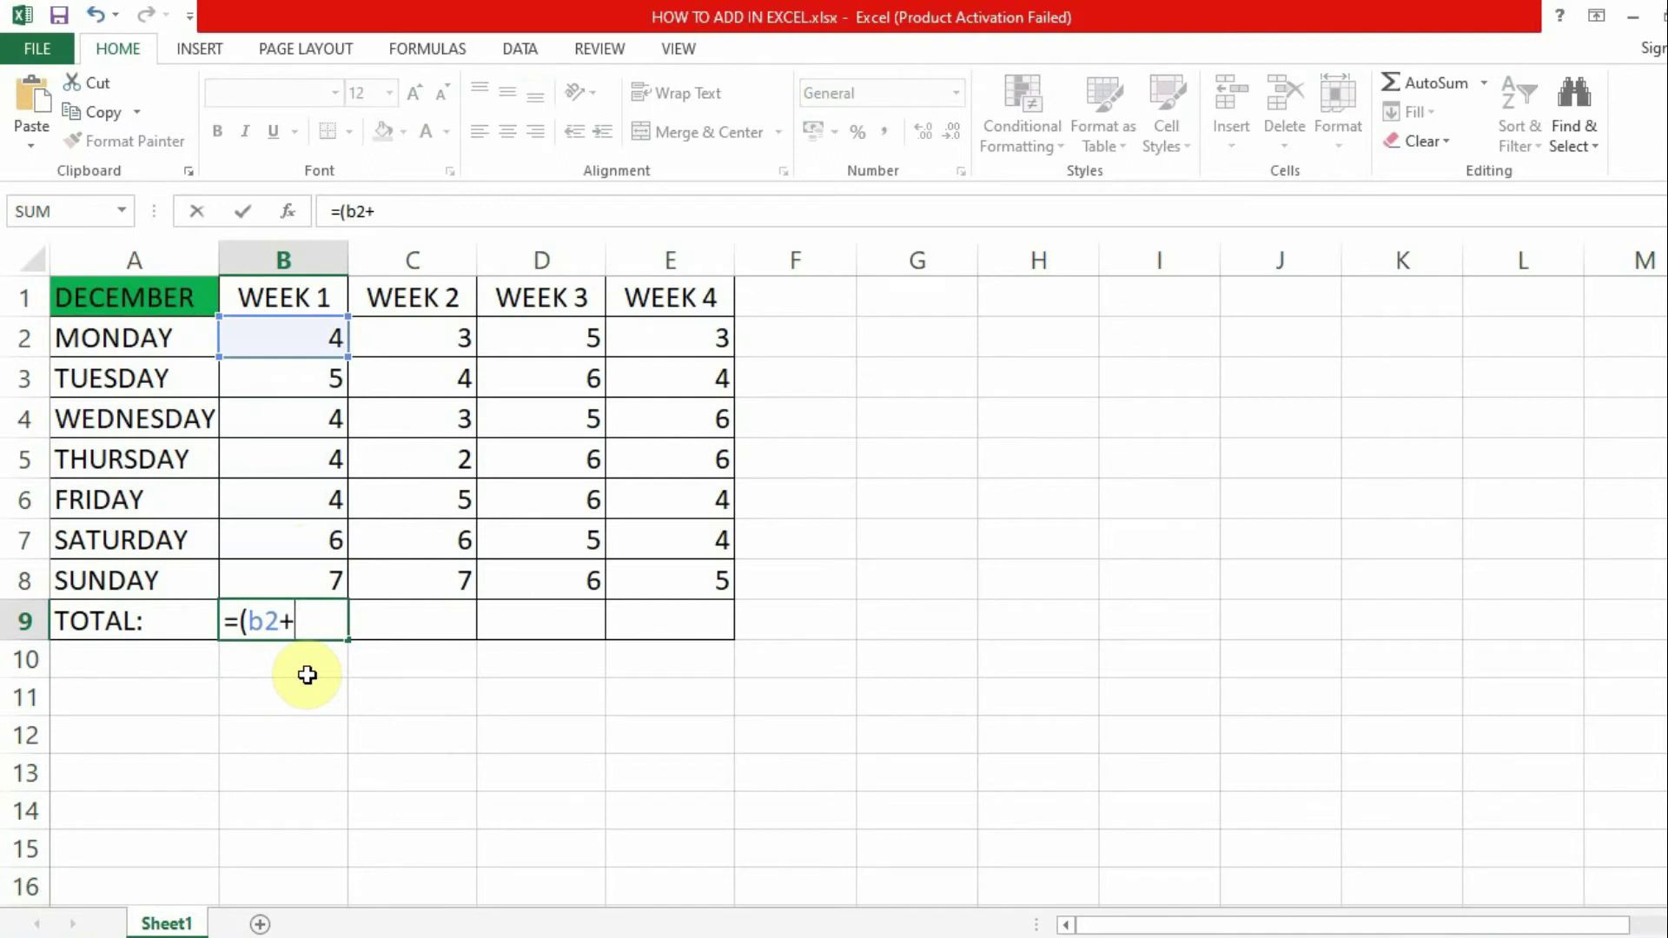
text(b3+b4+b5+b)
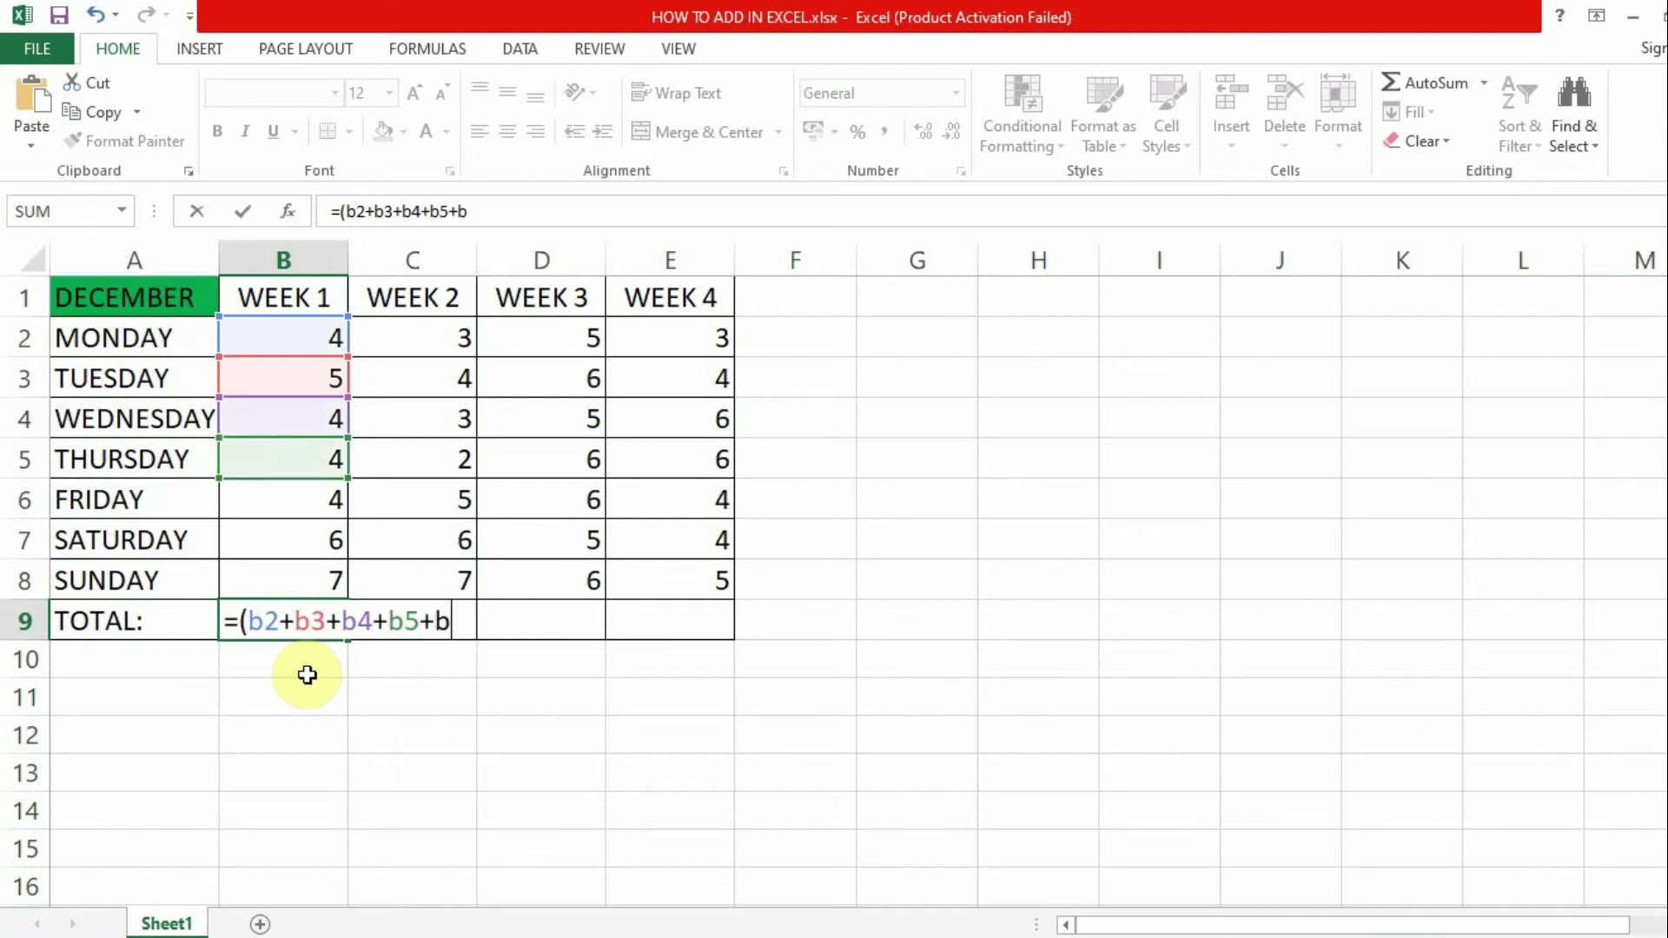
text(6+b7+b)
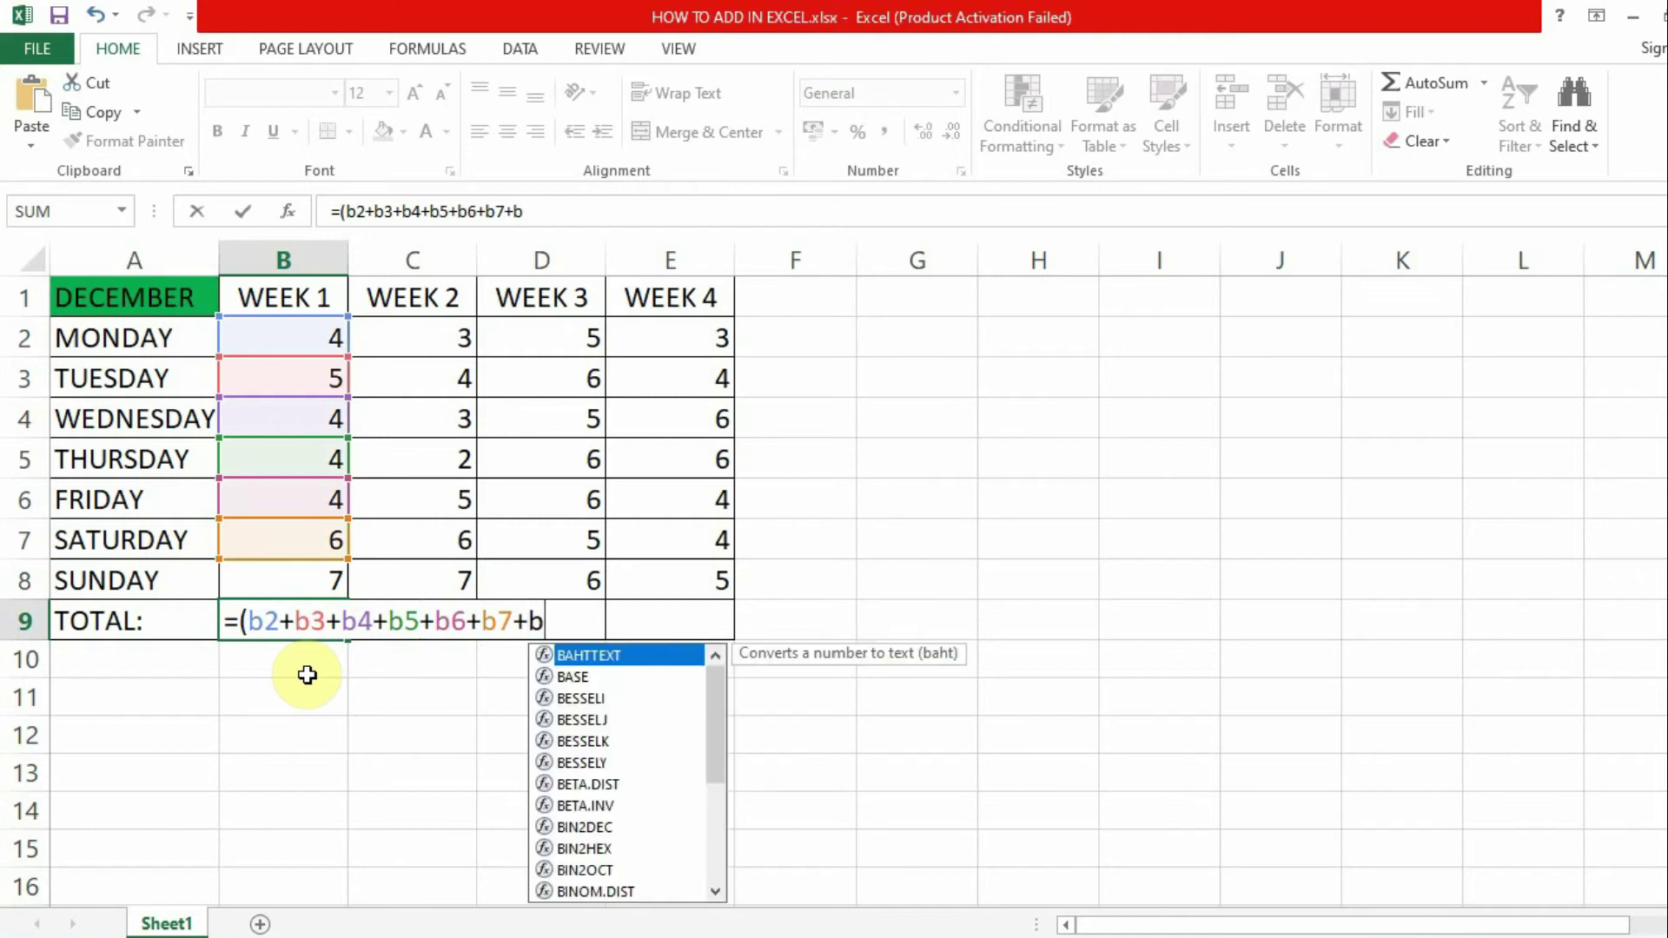
text(8))
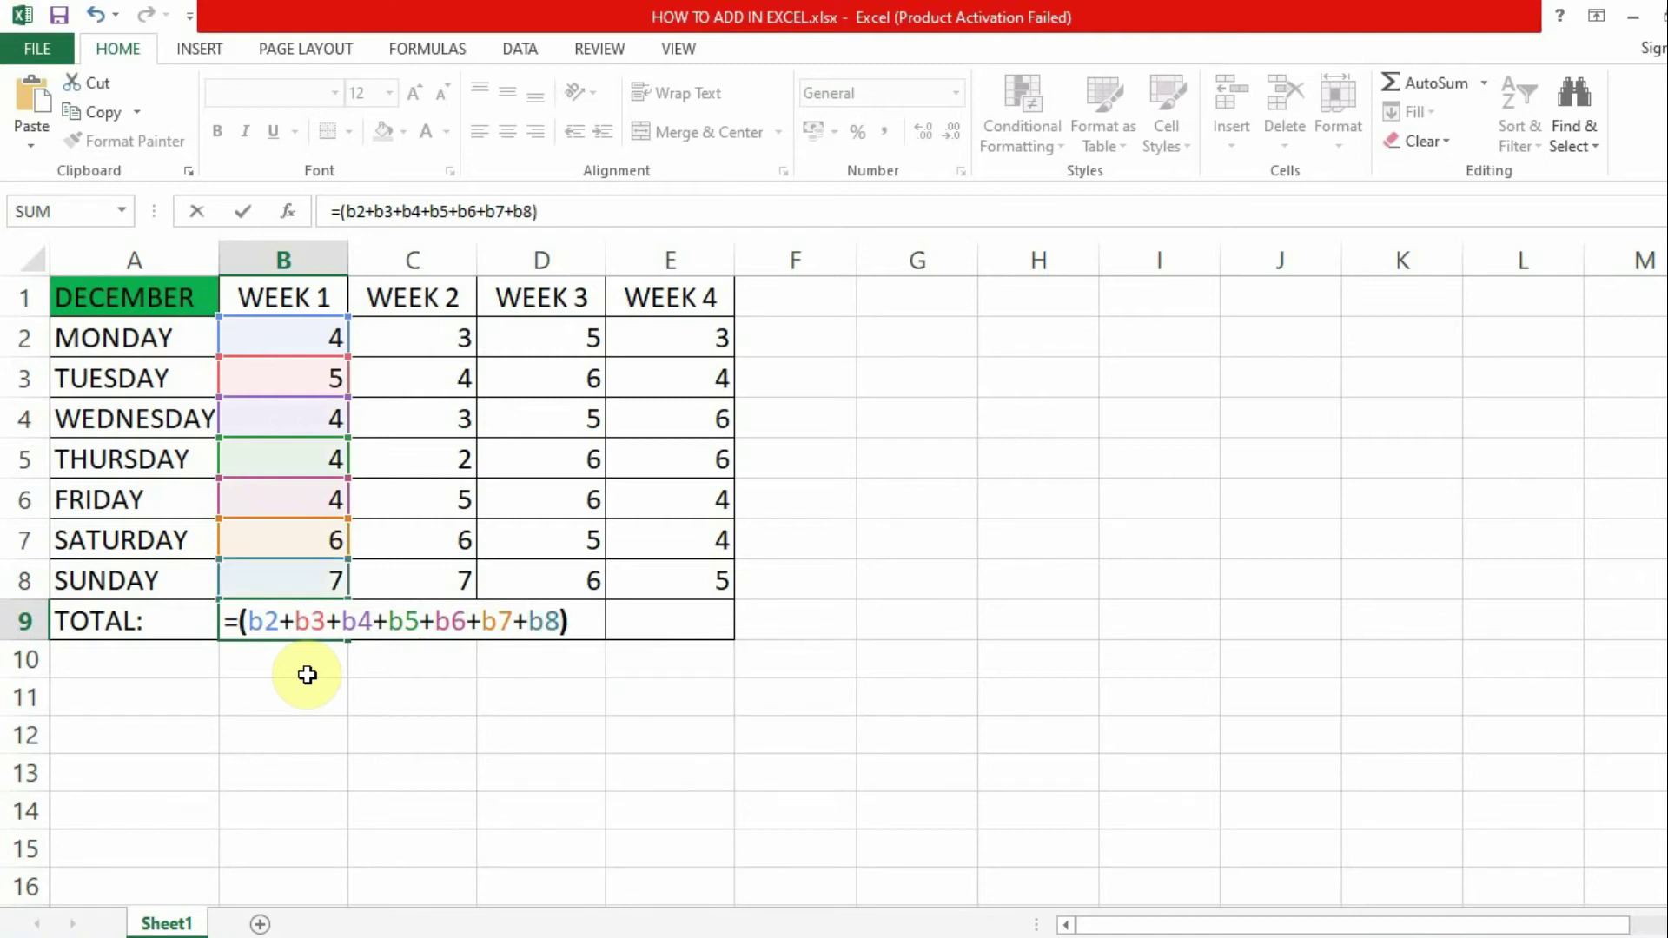
key(Return)
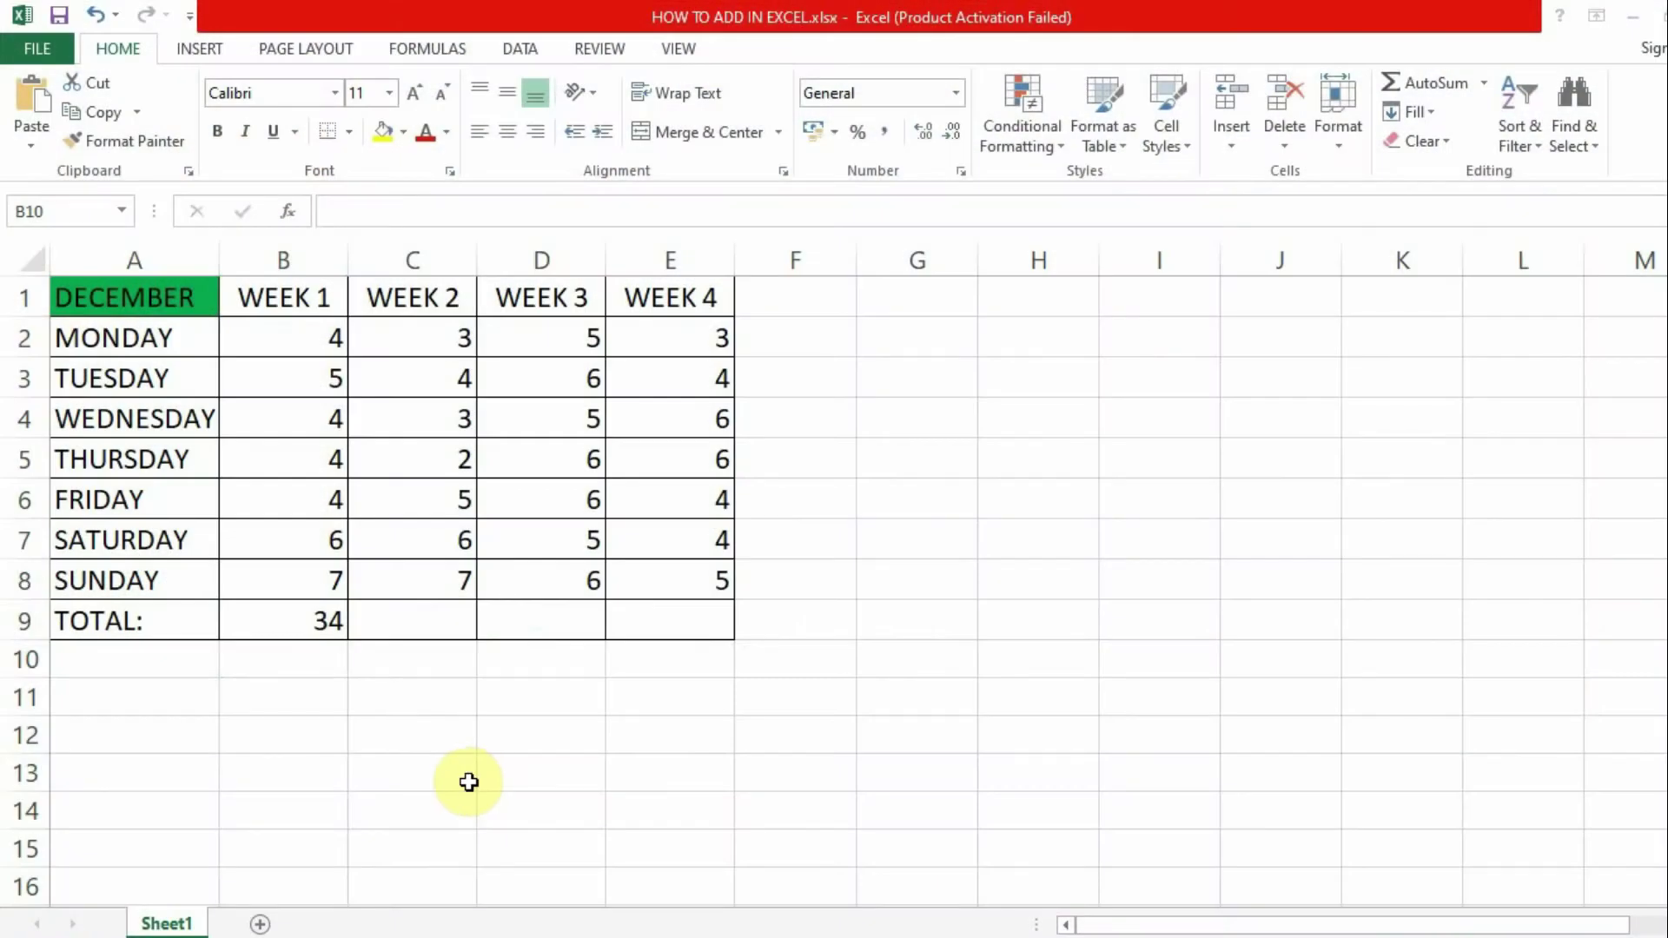
Step: Fill B9's formula right to E9, giving totals 30, 39 and 32
click(327, 625)
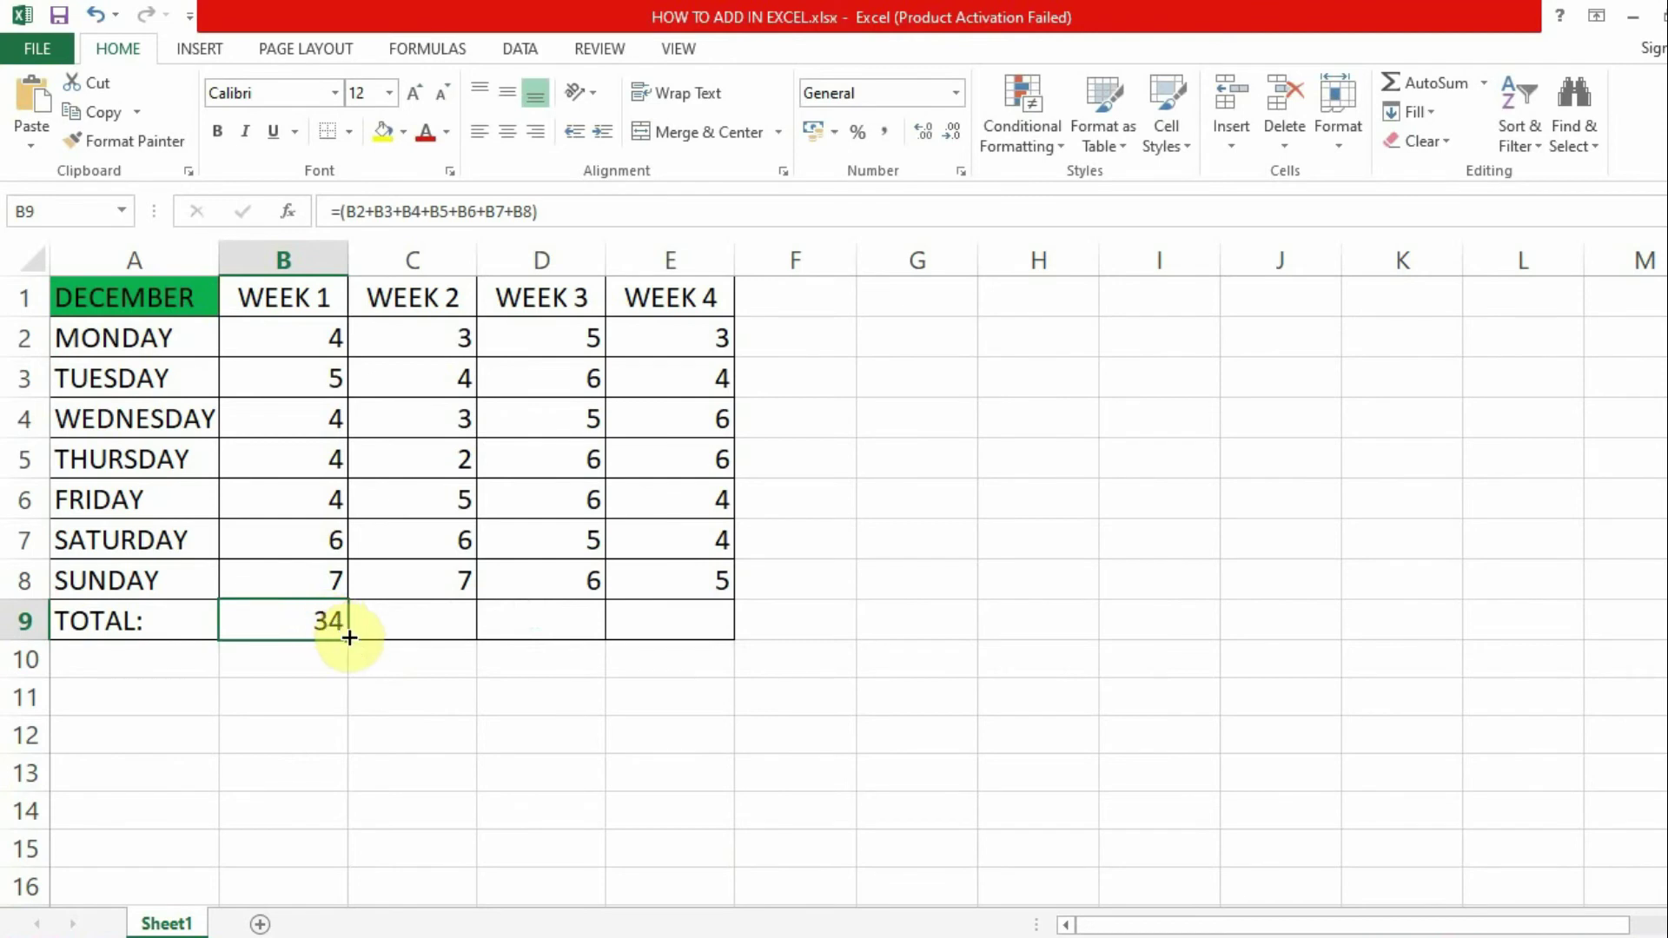
drag(349, 637, 695, 633)
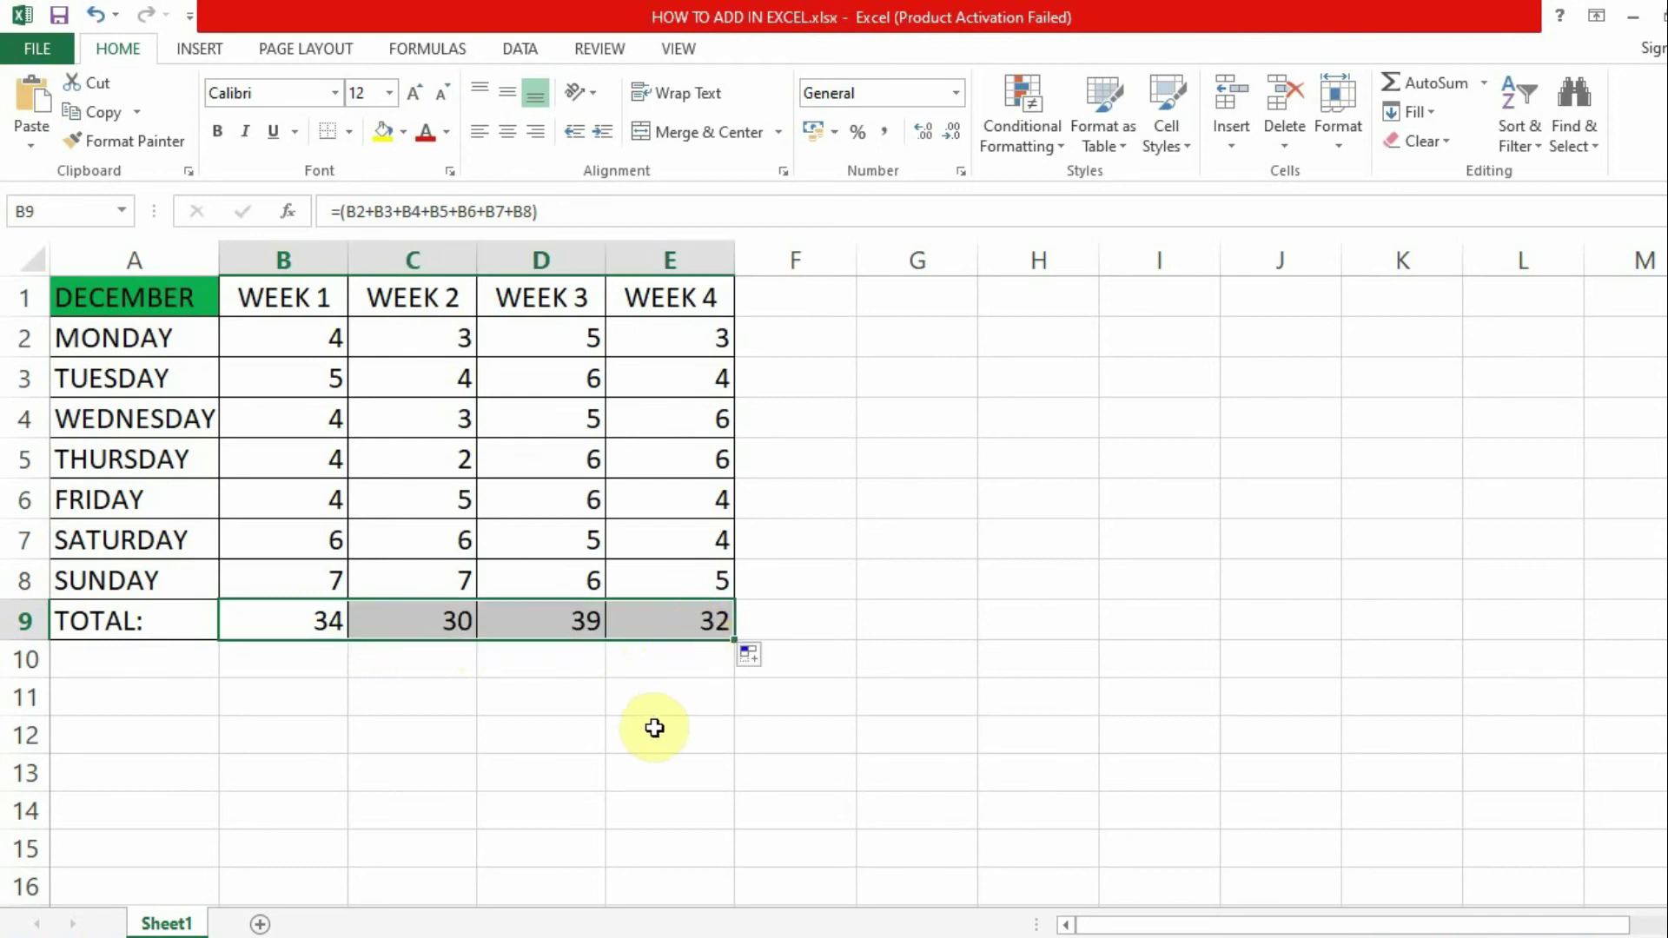